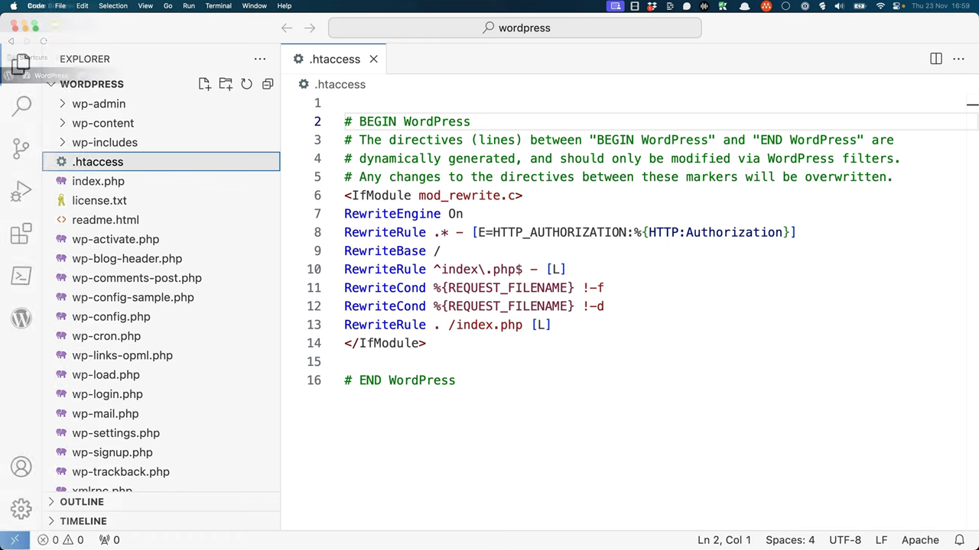
key("super+Tab")
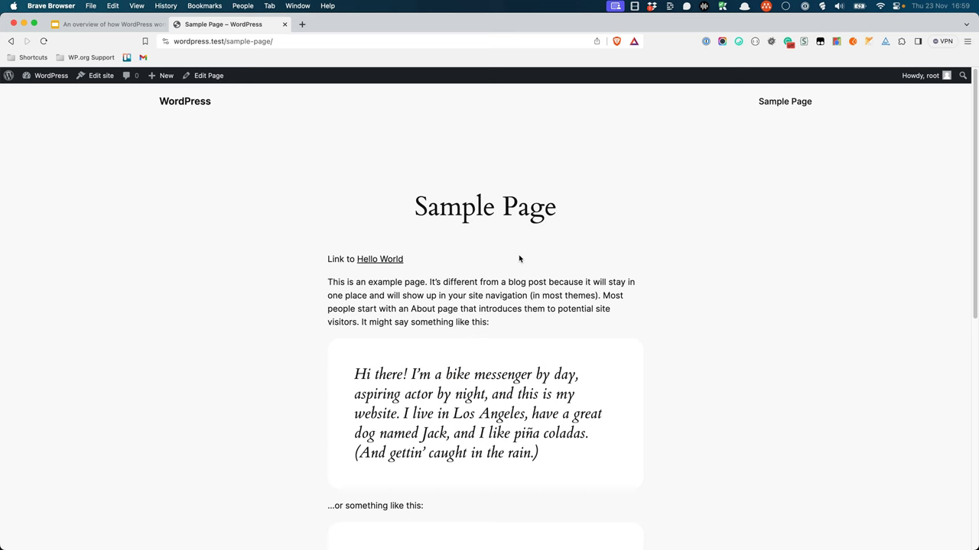